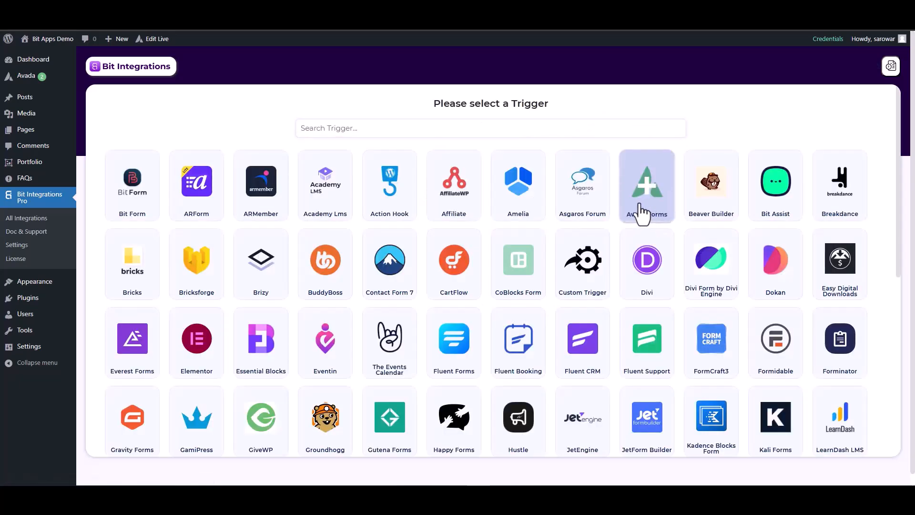
Choose Avada Forms as the trigger and start fetching its form data
click(643, 212)
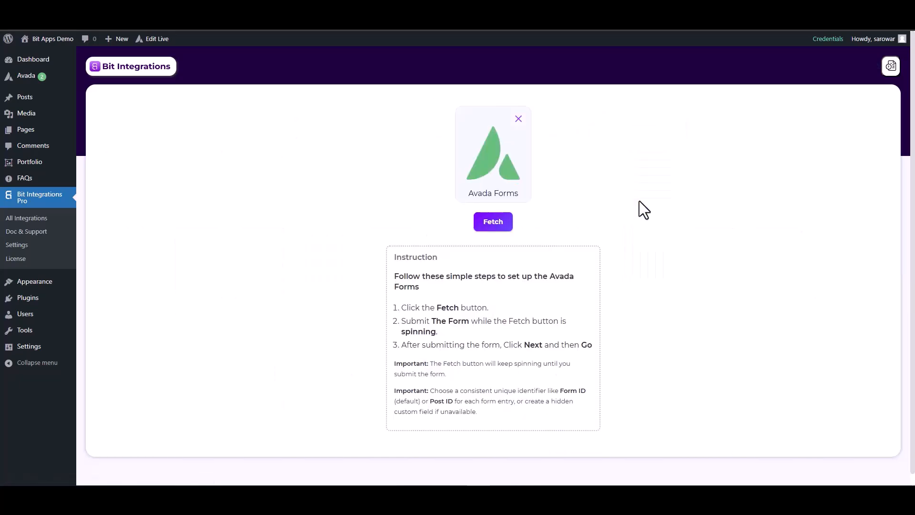
click(502, 223)
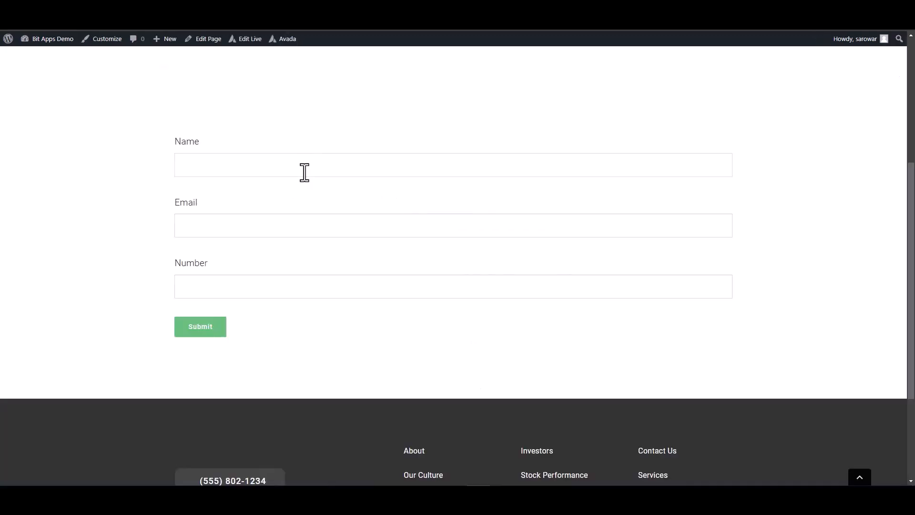
Submit the Avada form on the website with the name test, a test email address and the number 123456
click(305, 172)
click(550, 286)
text(125563)
click(198, 328)
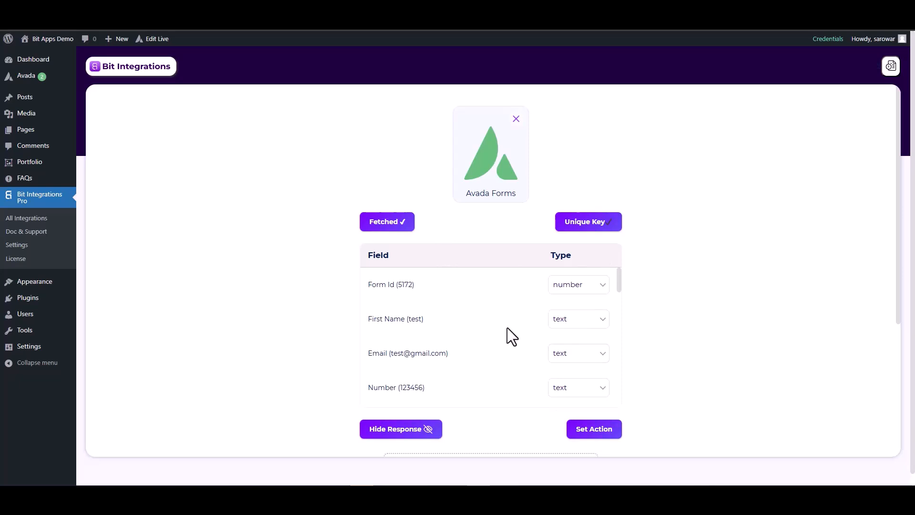
Set the fetched Email field's type to email and the Number field's type to number
click(564, 360)
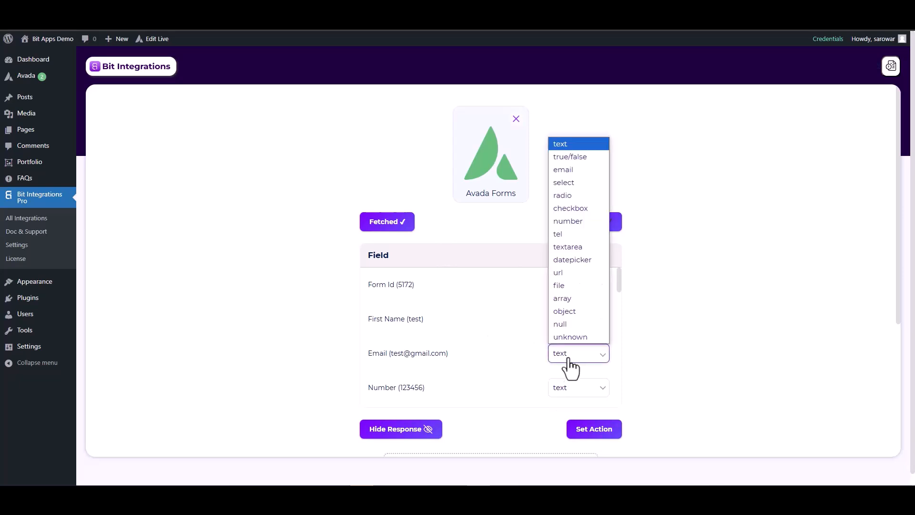
click(561, 170)
scroll(596, 338, down, 2)
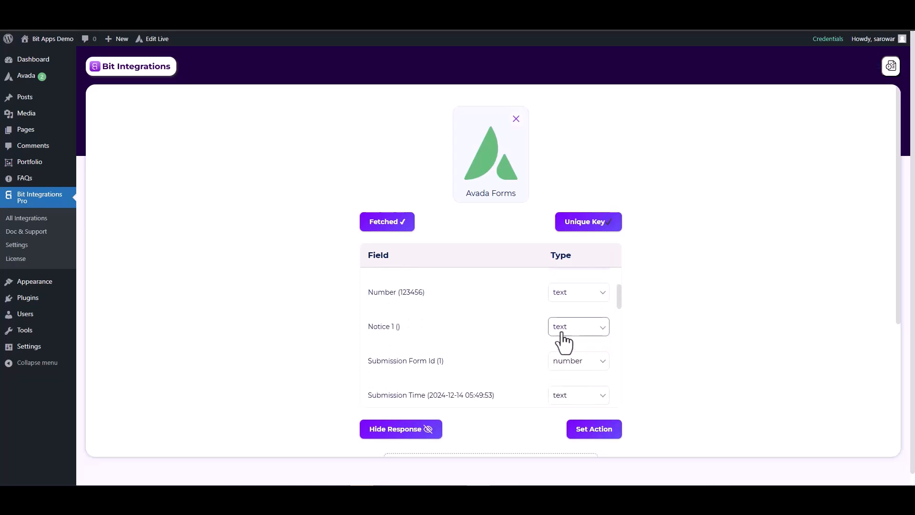
click(557, 296)
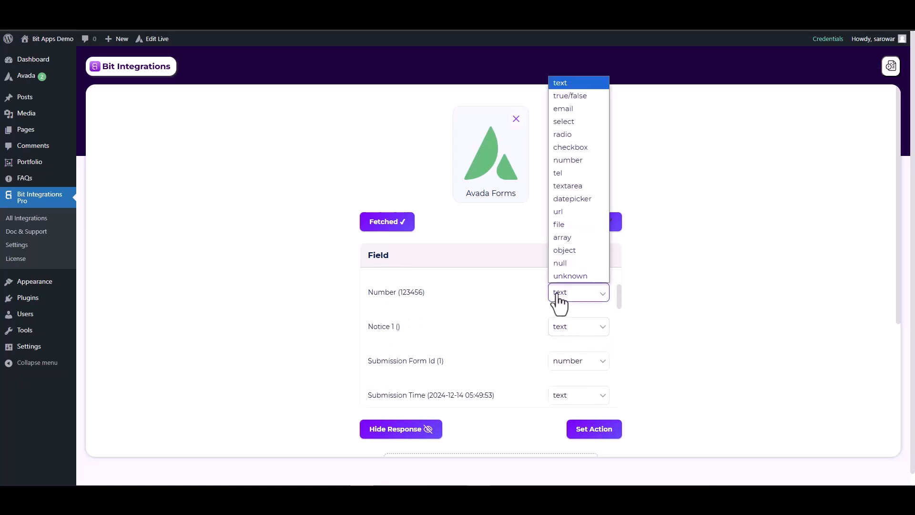
click(567, 161)
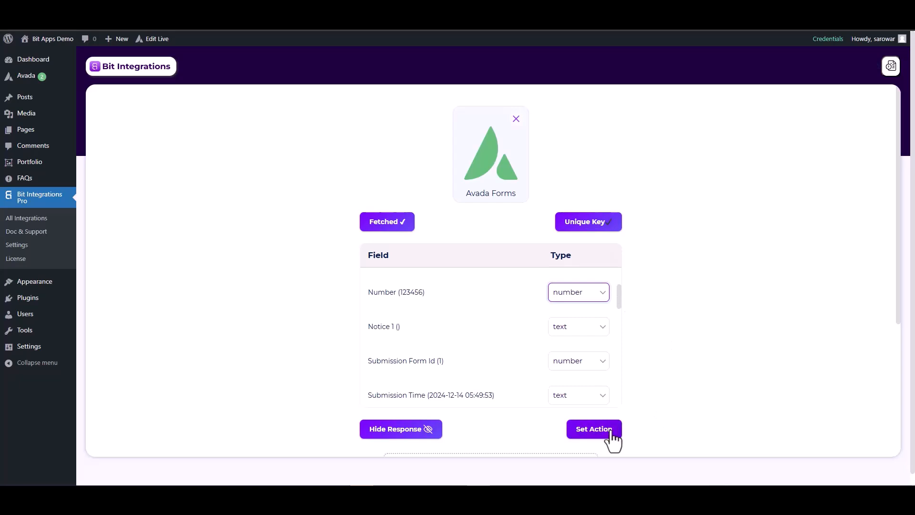
Set Zoho Sheet as the integration's action and choose zoho.com as its data center
click(595, 431)
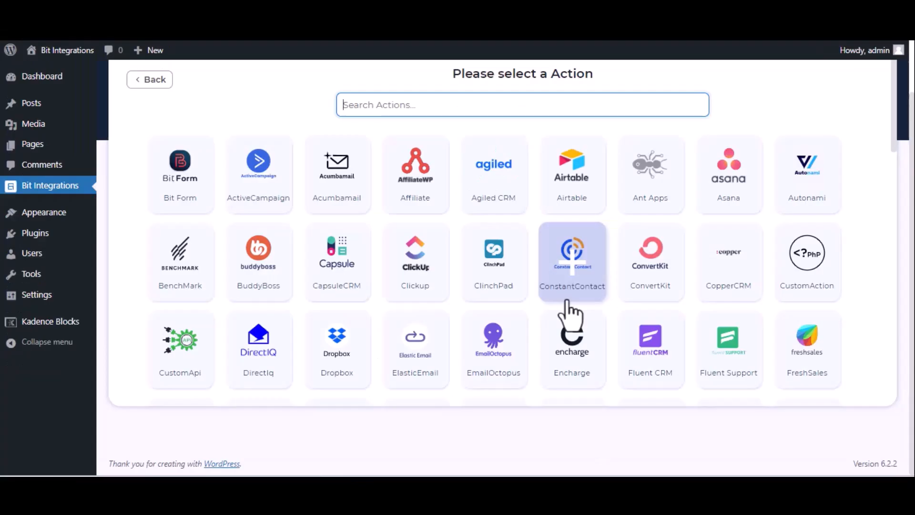
text(zoho)
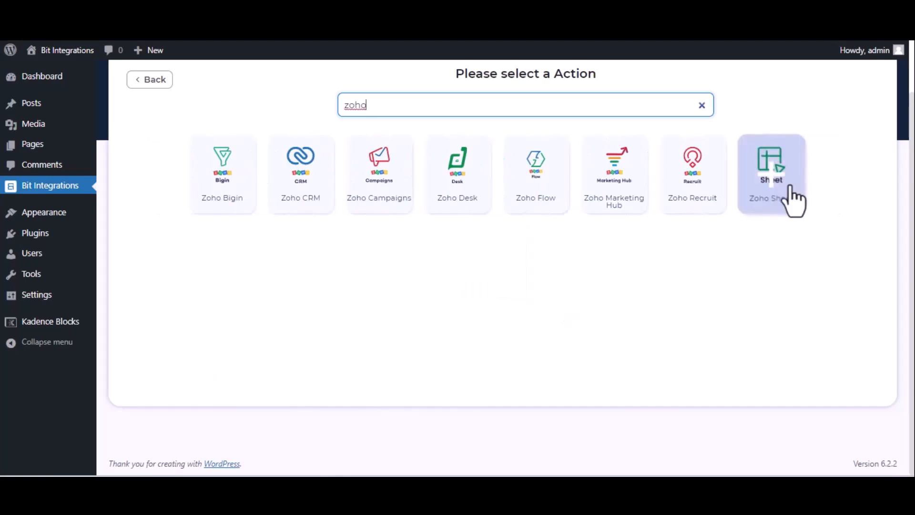
click(791, 198)
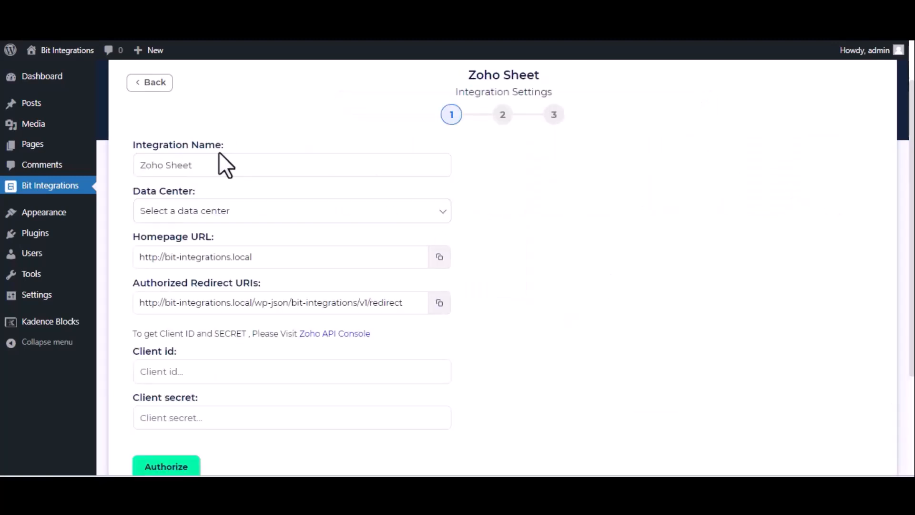
click(272, 217)
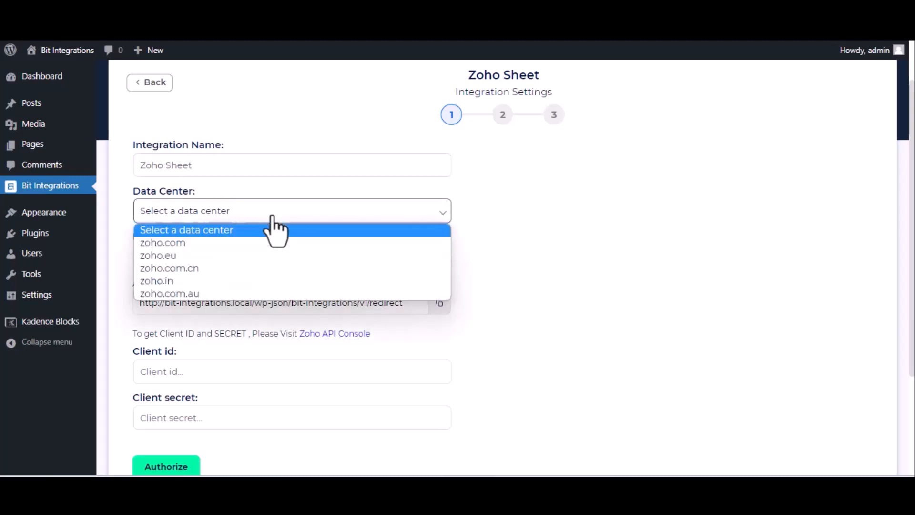
click(266, 243)
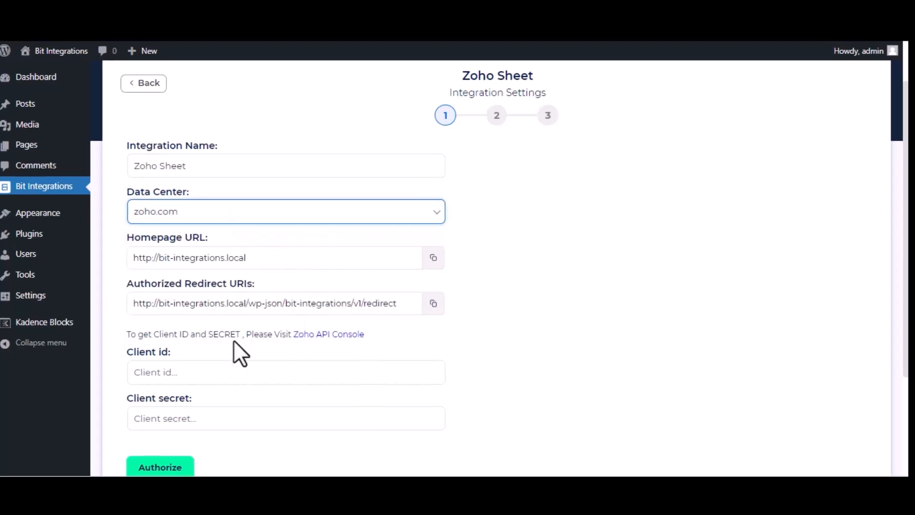
Open the Zoho API Console and start a new Server-based Applications client named Bit Integrations
click(343, 338)
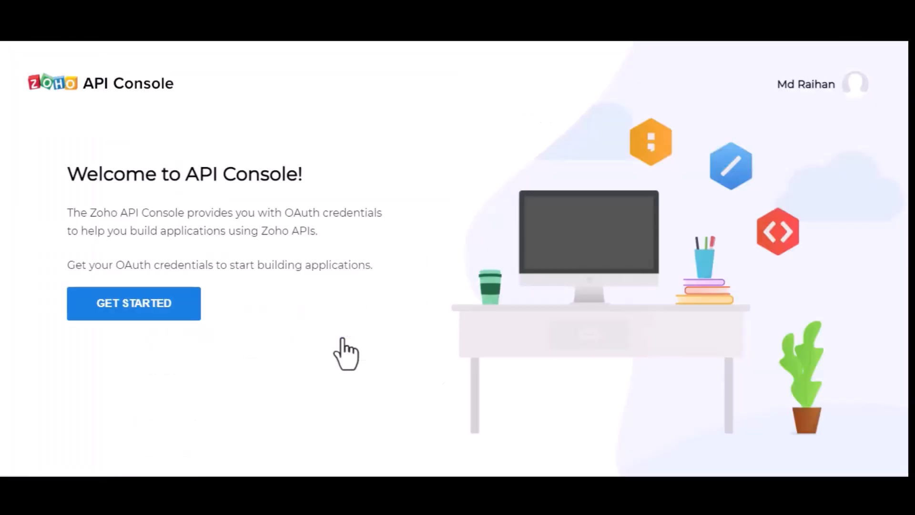
click(108, 303)
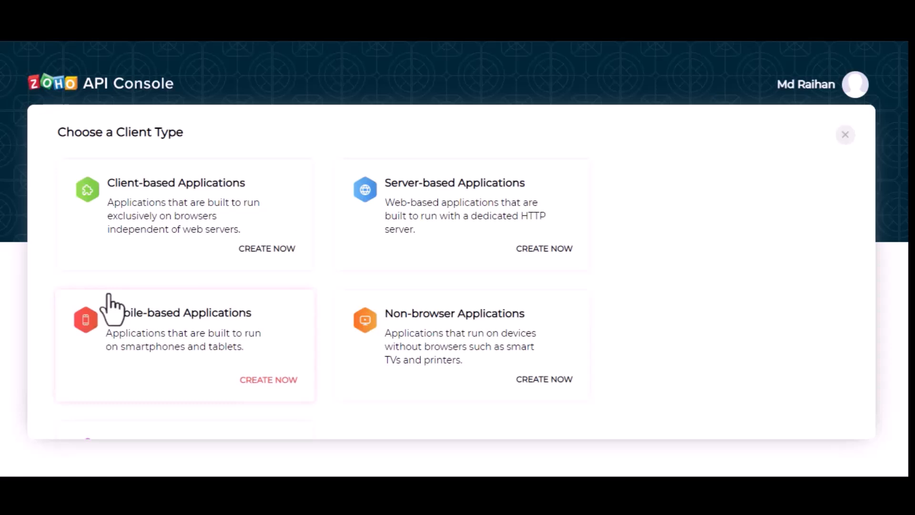
click(469, 197)
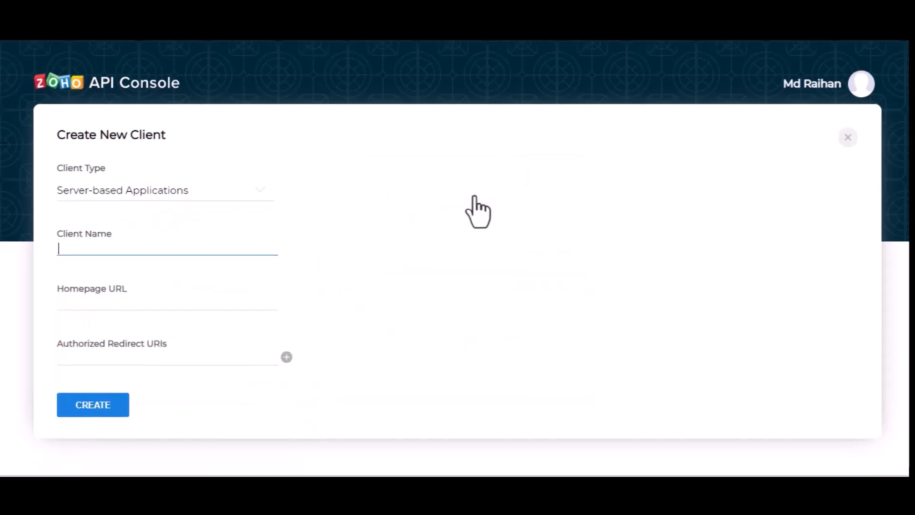
text(Bit Inter)
key(BackSpace)
text(grtions)
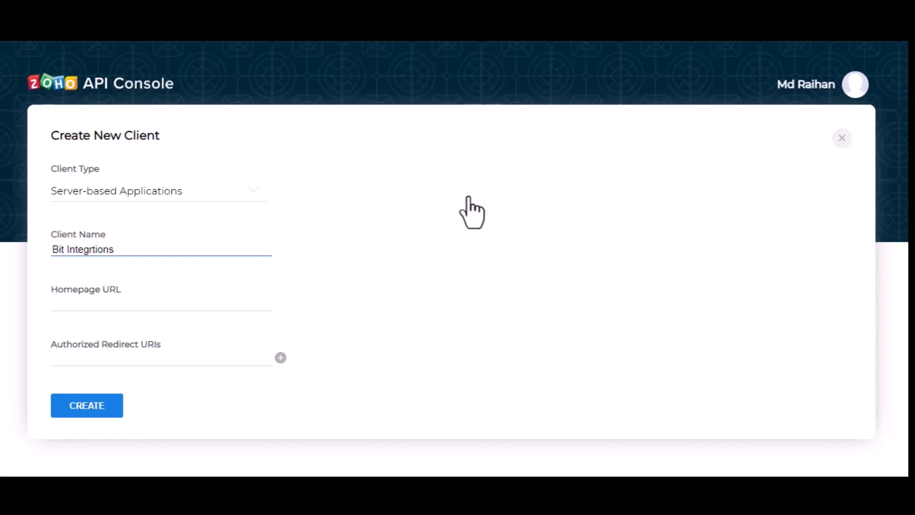
text(a)
click(157, 303)
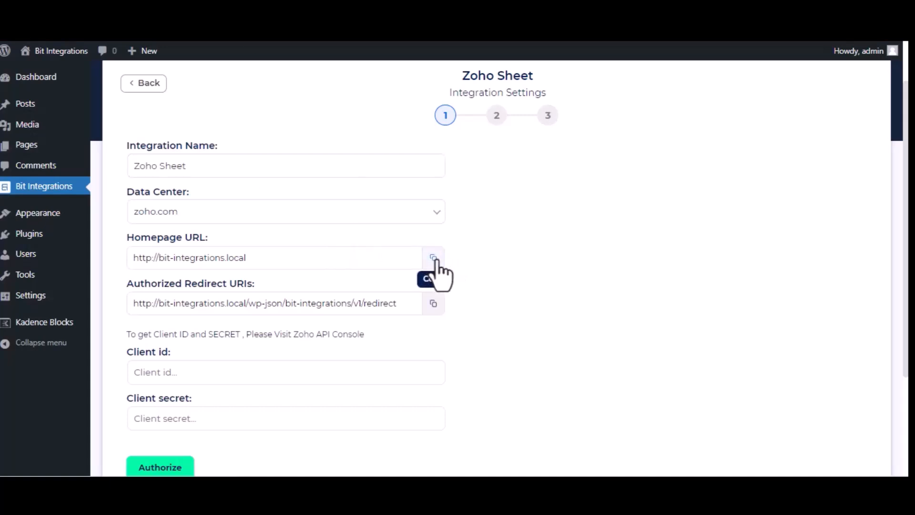
click(434, 260)
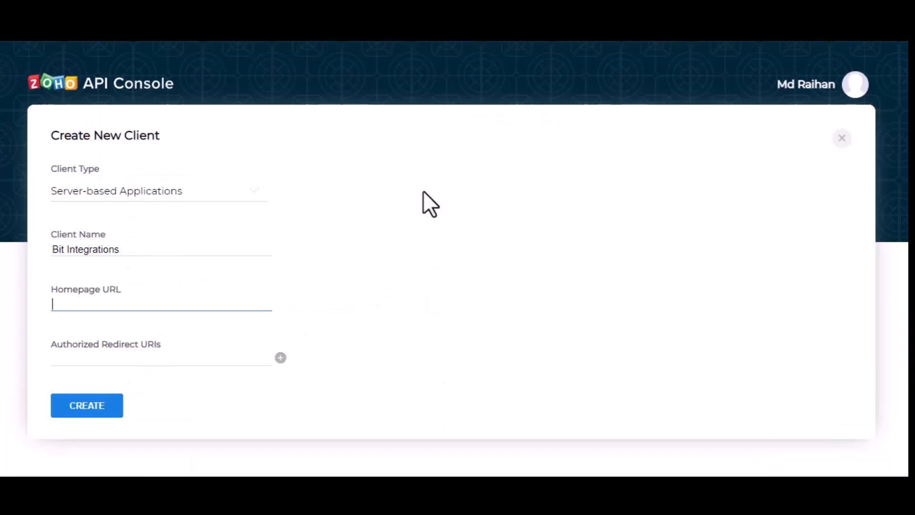
key(ctrl+v)
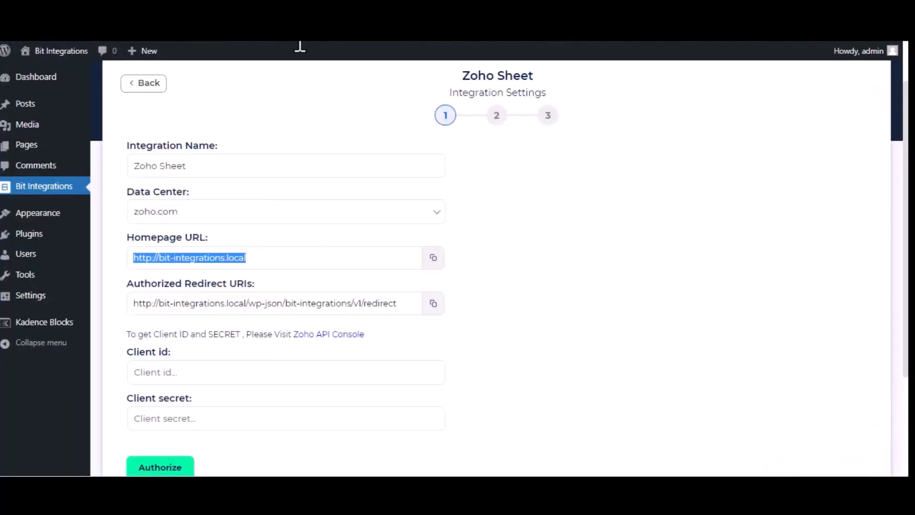
Copy the authorized redirect URI from the Zoho Sheet integration settings into the new client and create the client
click(435, 305)
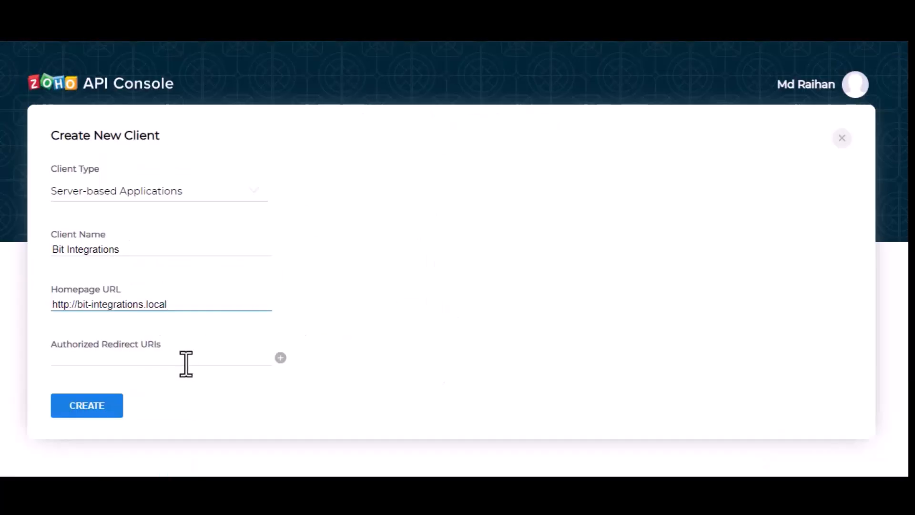
click(186, 363)
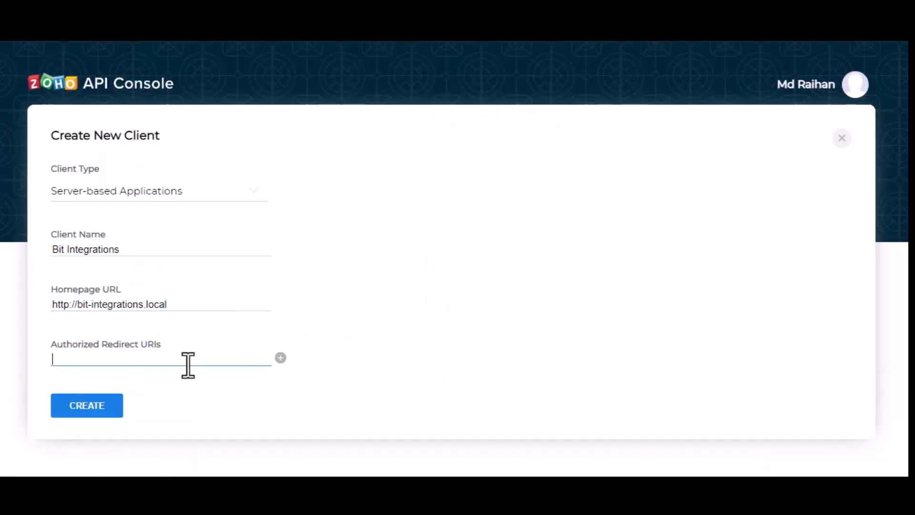
key(ctrl+v)
click(100, 414)
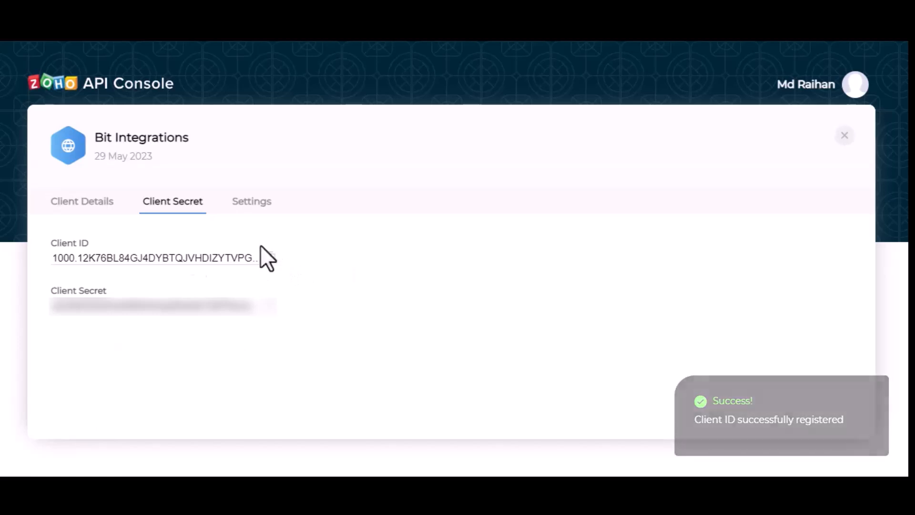
Copy the client ID and client secret from the Zoho API Console into the Zoho Sheet integration settings
click(271, 257)
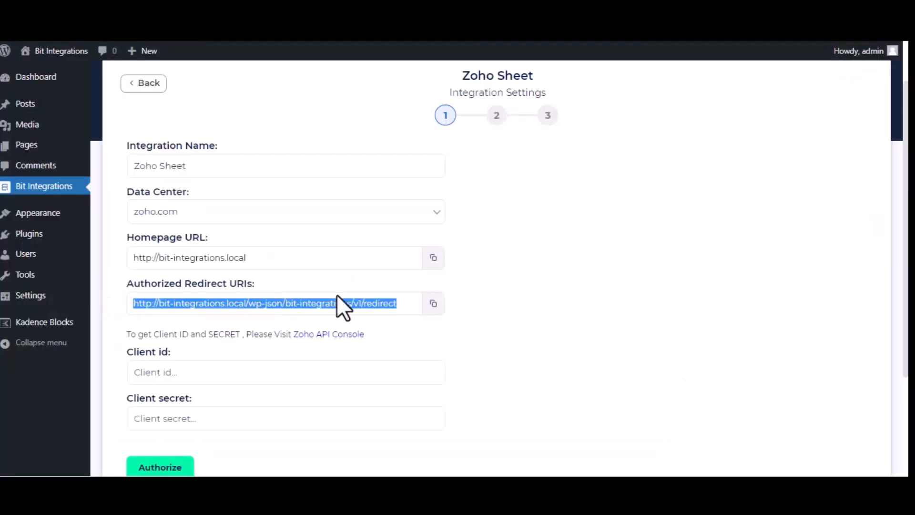
click(292, 373)
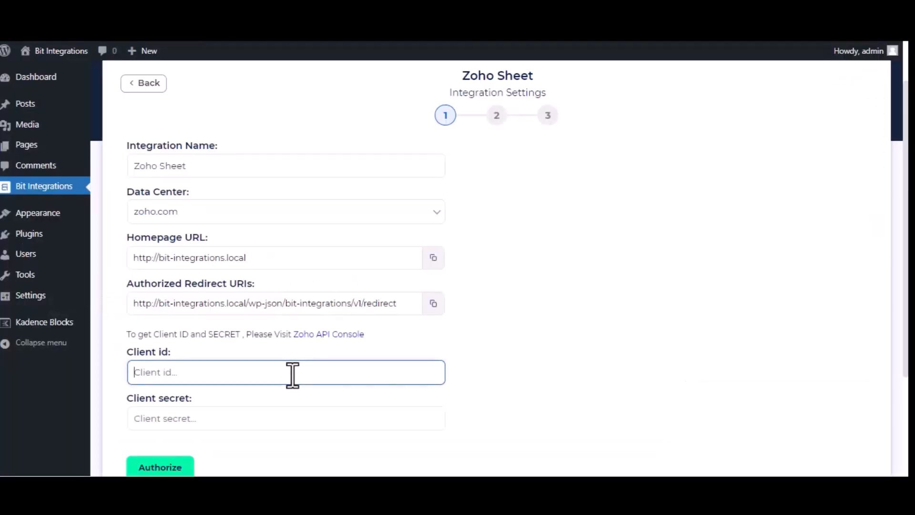
key(ctrl+v)
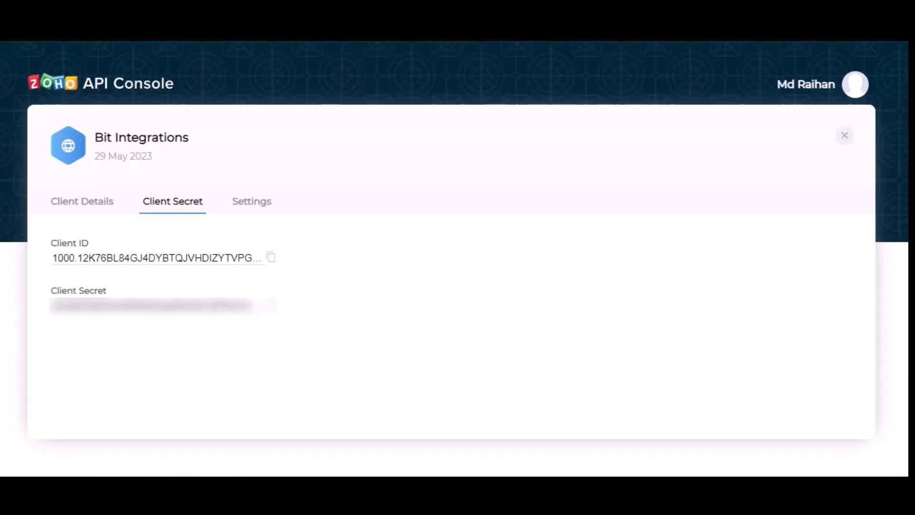
click(270, 306)
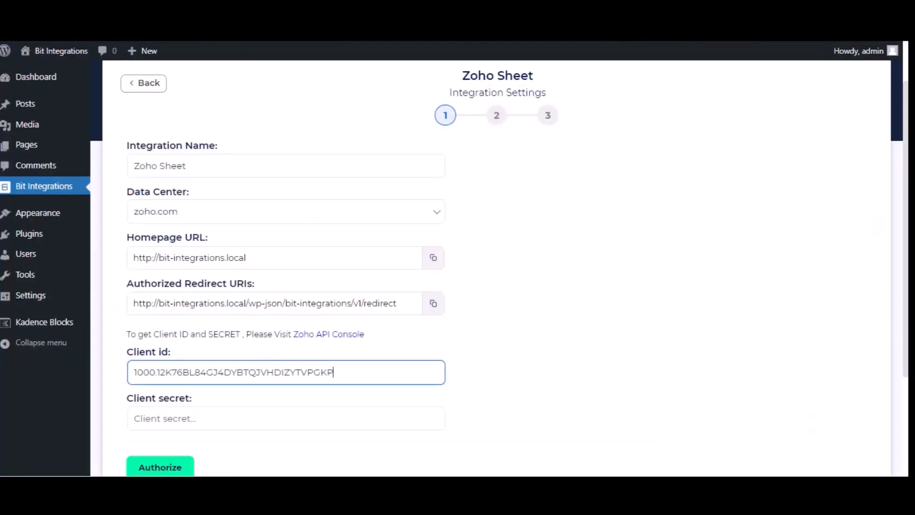
click(265, 417)
key(ctrl+v)
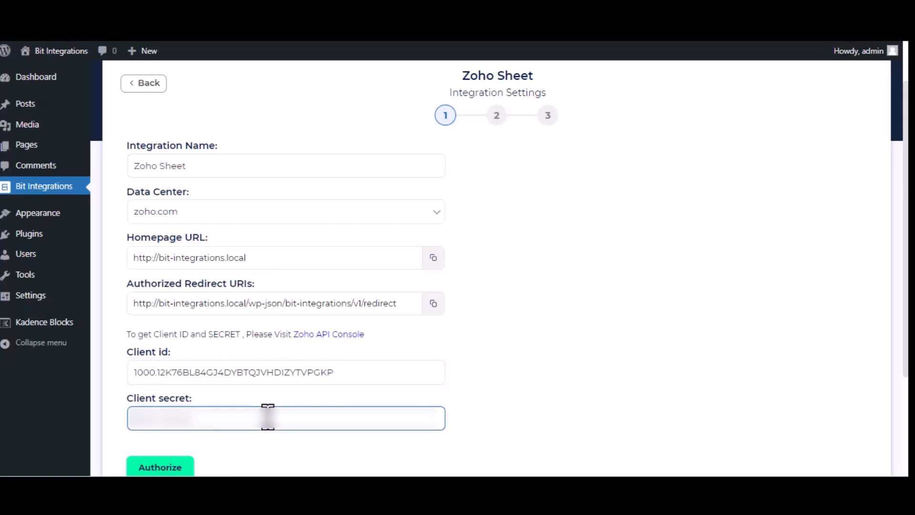
Authorize the Zoho Sheet connection, accept the requested Sheet access, and continue to the workbook and field settings
click(177, 468)
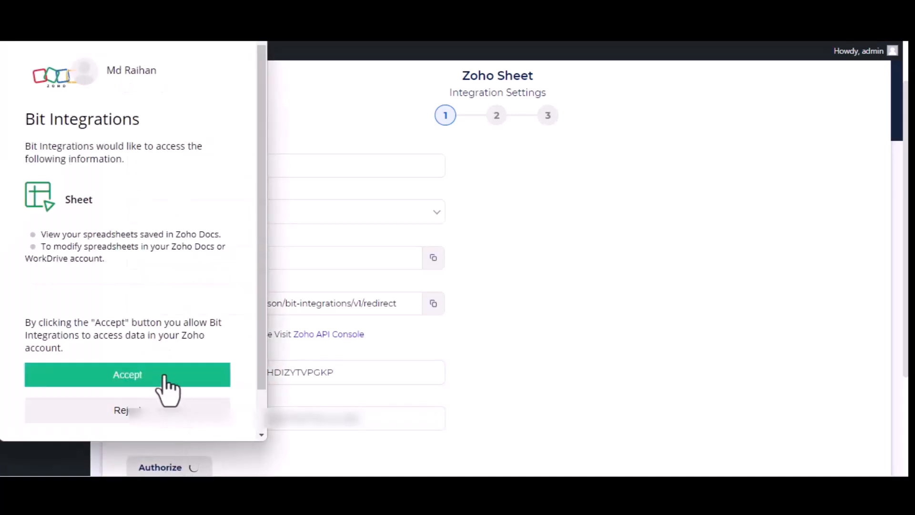
click(162, 376)
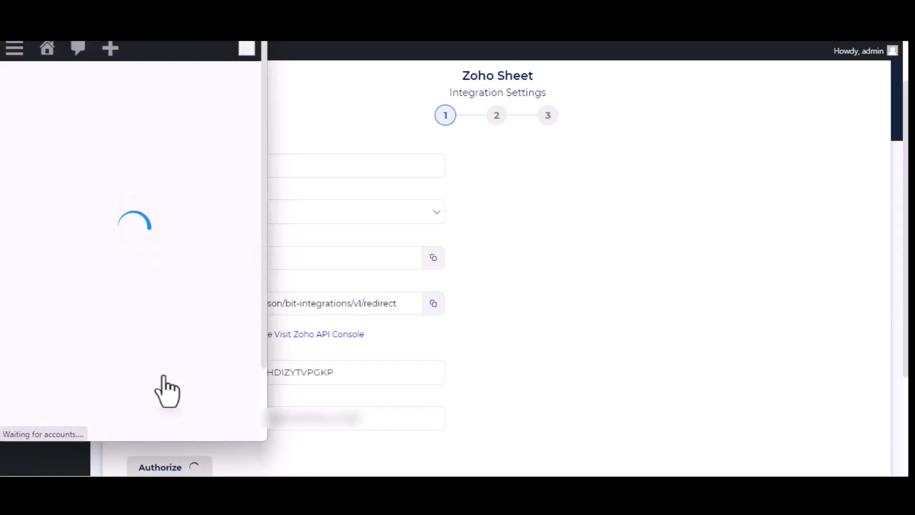
scroll(639, 319, down, 3)
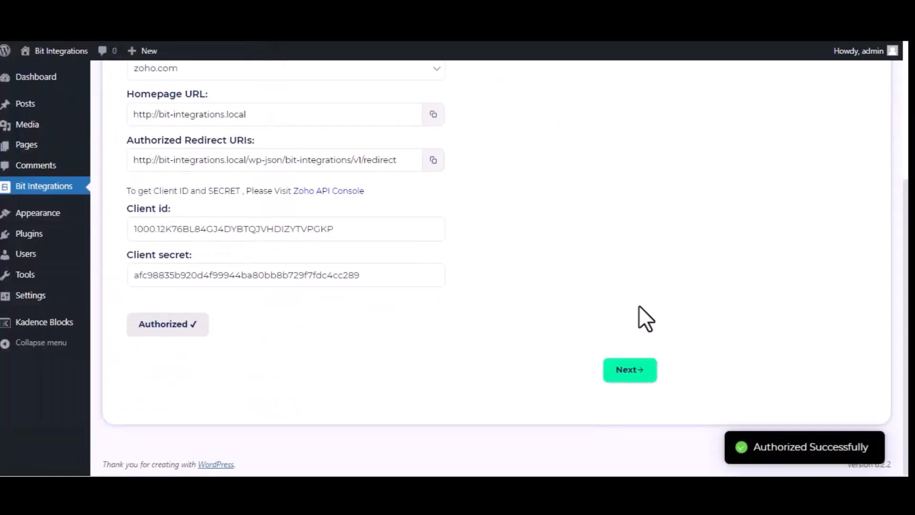
click(620, 375)
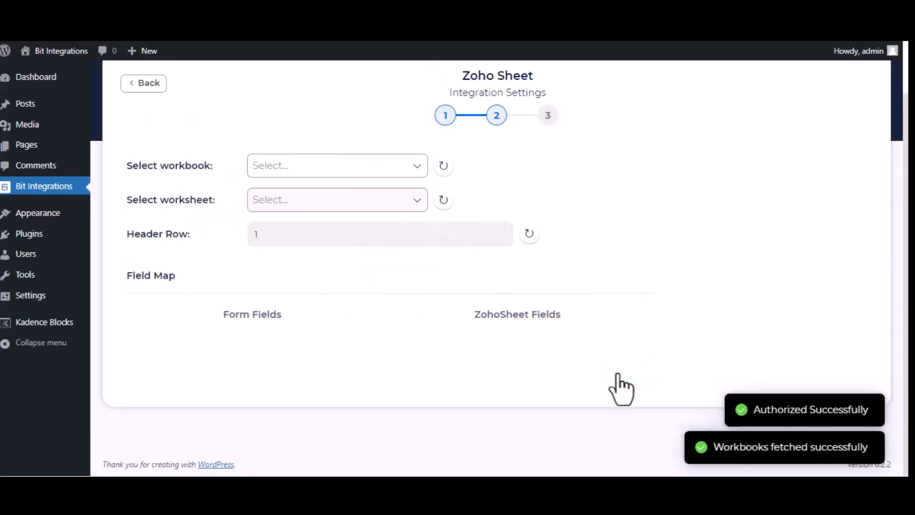
Select the Bit Integrations workbook and its Sheet1 worksheet as the destination
click(331, 167)
click(332, 191)
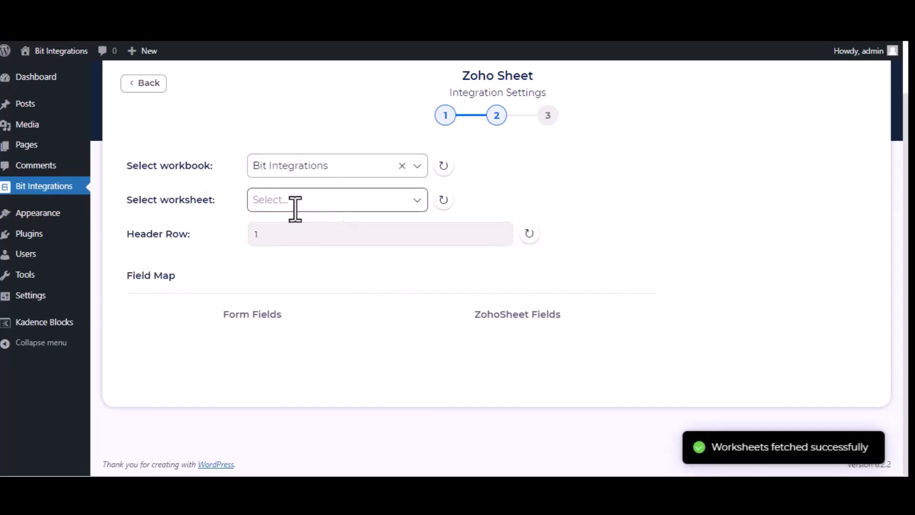
click(339, 206)
click(327, 230)
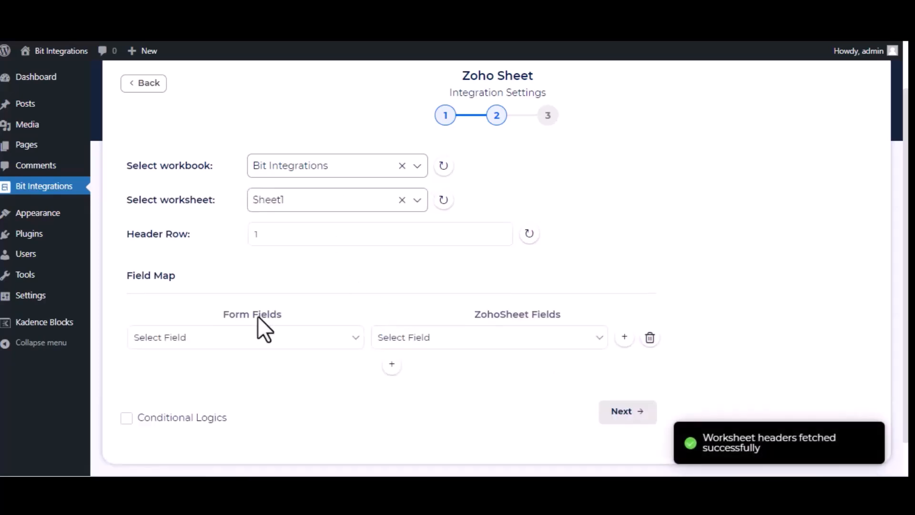
Map the Name form field to the Name column of the Zoho Sheet worksheet
click(276, 336)
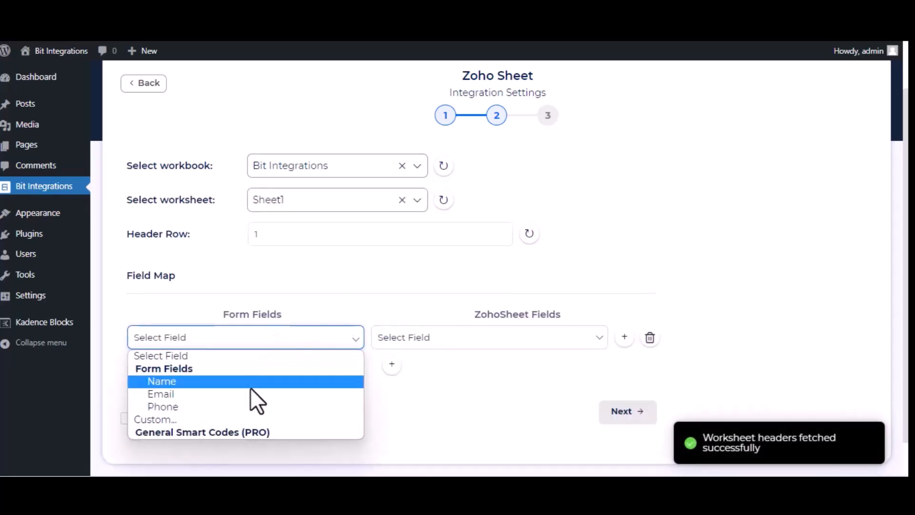
click(259, 380)
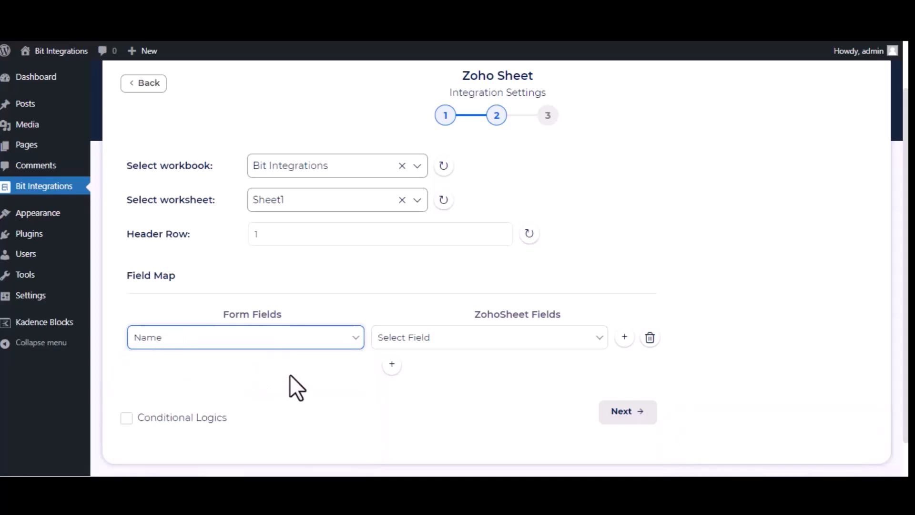
click(446, 340)
click(448, 392)
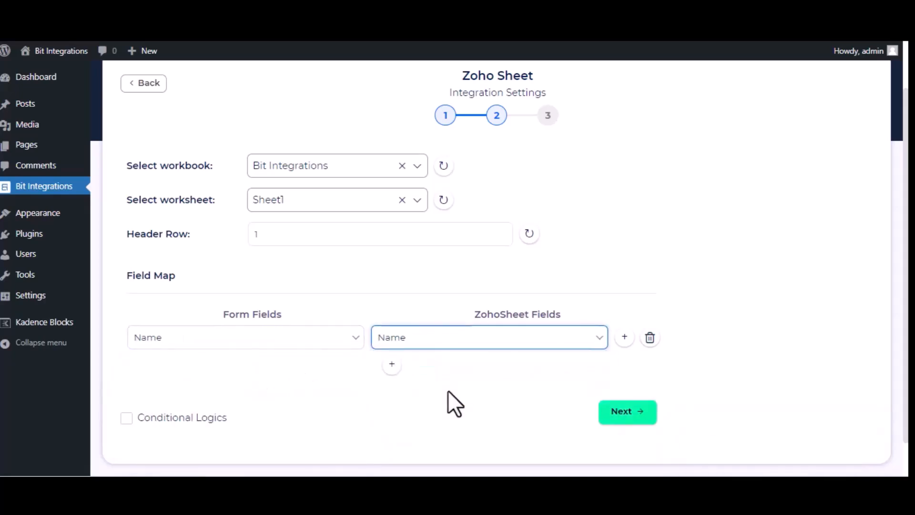
Add a second field mapping that links the Email form field to the Email column
click(391, 364)
click(356, 374)
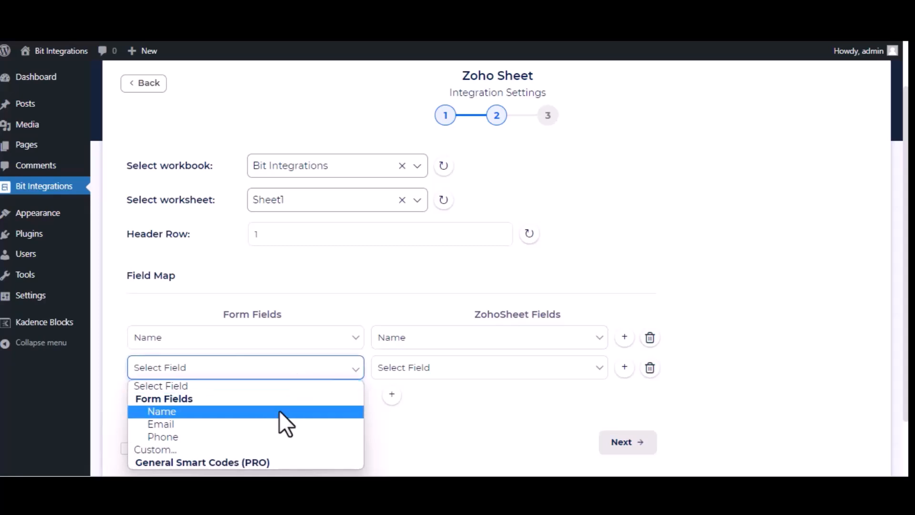
click(284, 424)
click(549, 374)
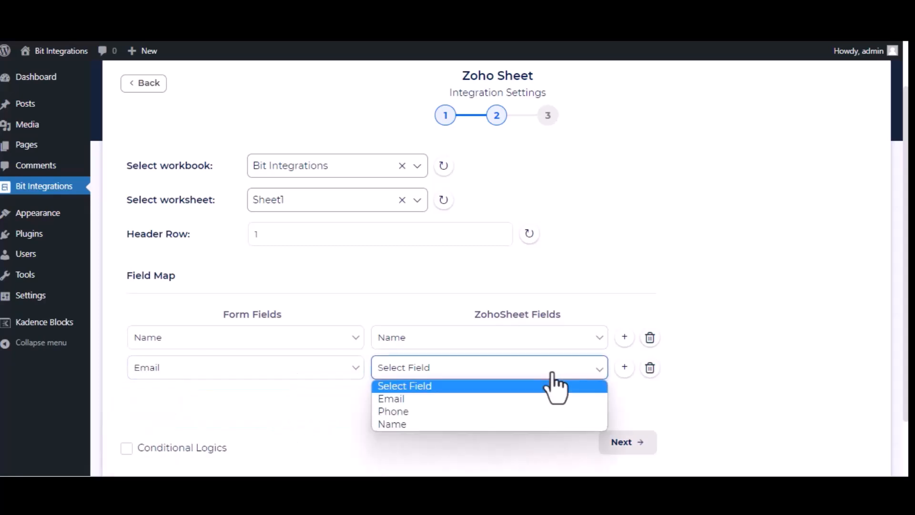
click(554, 401)
Add a third field mapping that links the Phone form field to the Phone column
click(392, 395)
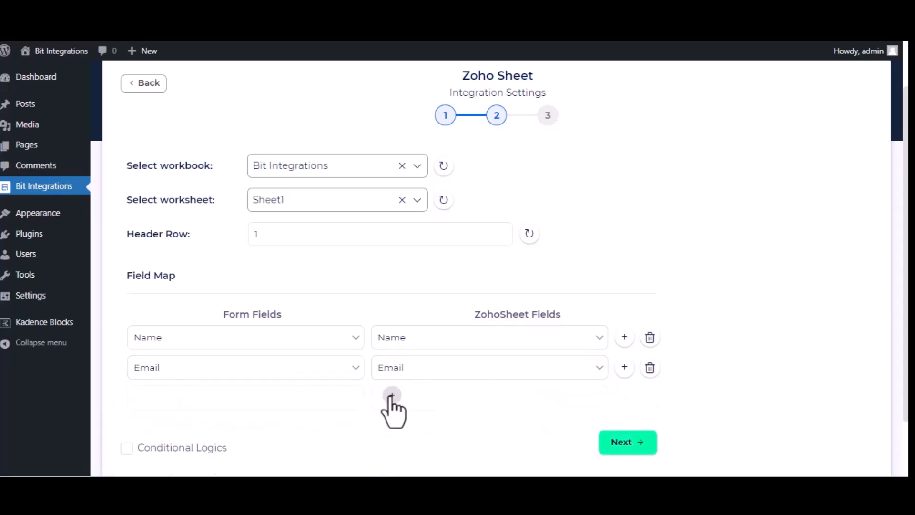
click(286, 403)
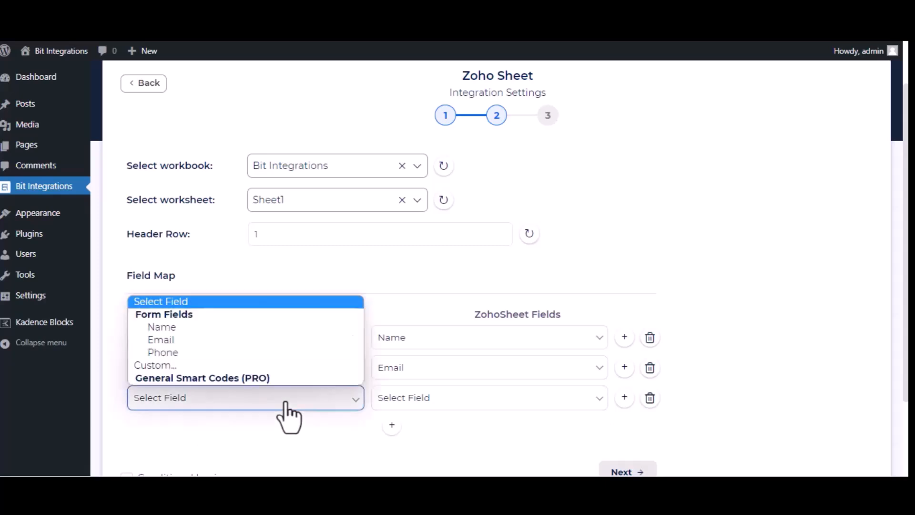
click(241, 352)
click(492, 406)
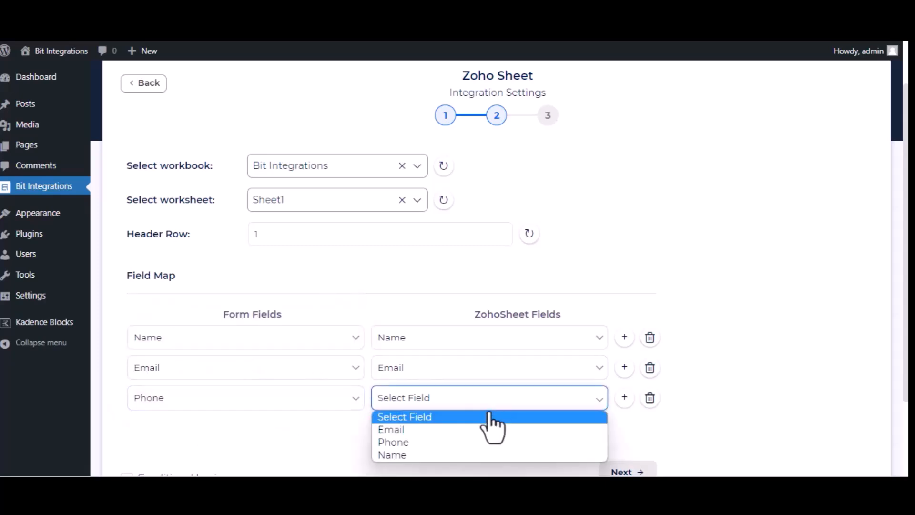
click(455, 443)
Leave Conditional Logics off, continue past the field mapping, and finish the integration setup
scroll(461, 458, down, 2)
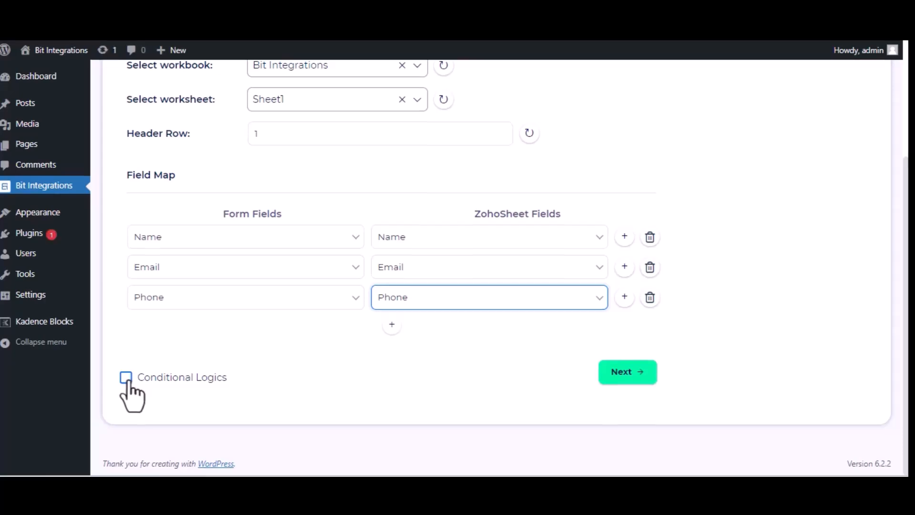
click(614, 374)
click(502, 220)
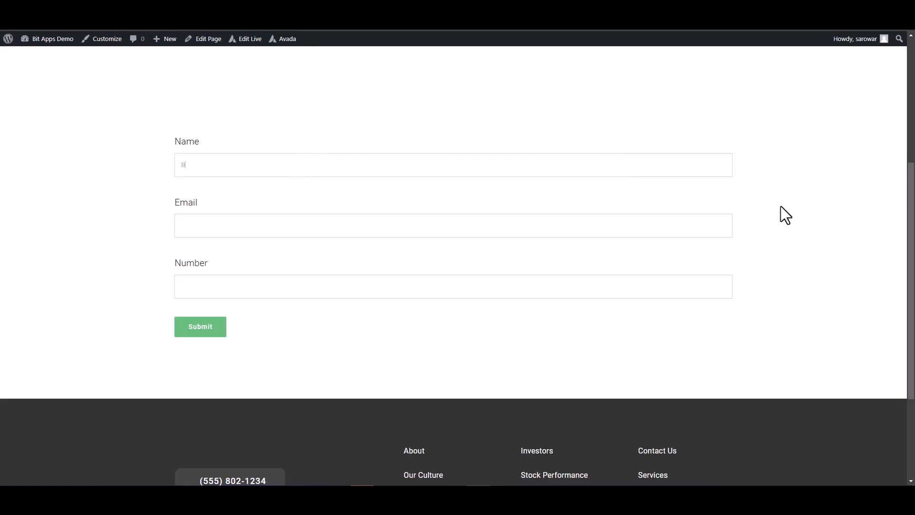
Fill in the Avada test form with the name Bit Integrations, the support e-mail address, and a phone number
text(tegrations)
click(660, 235)
click(654, 282)
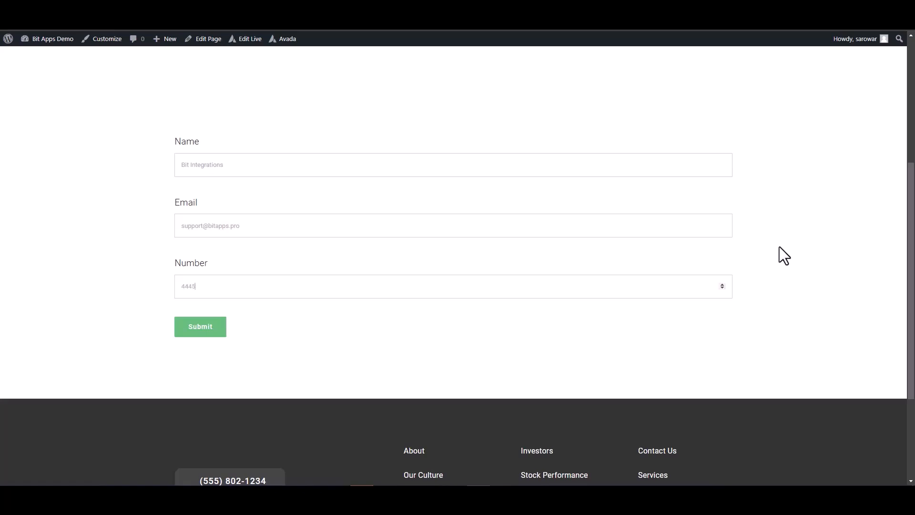
text(444555666)
Submit the completed test form and check the submission message below it
click(210, 328)
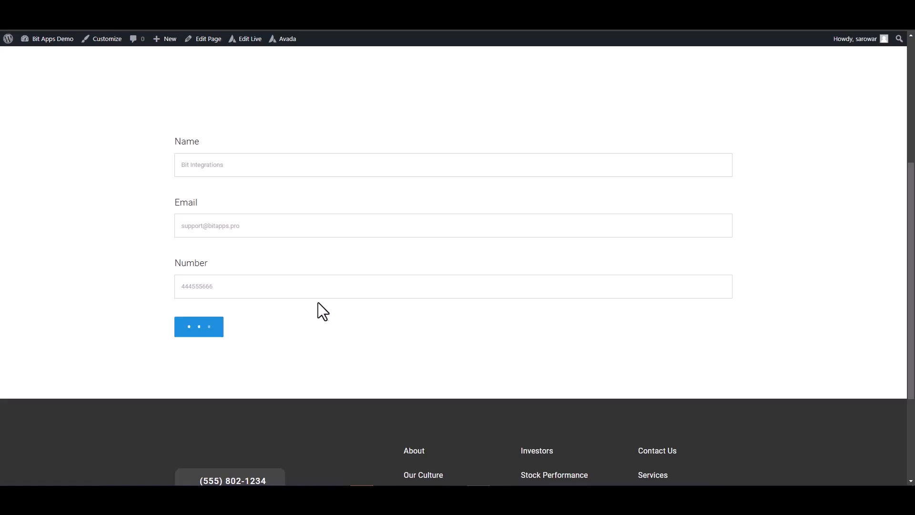
triple_click(515, 367)
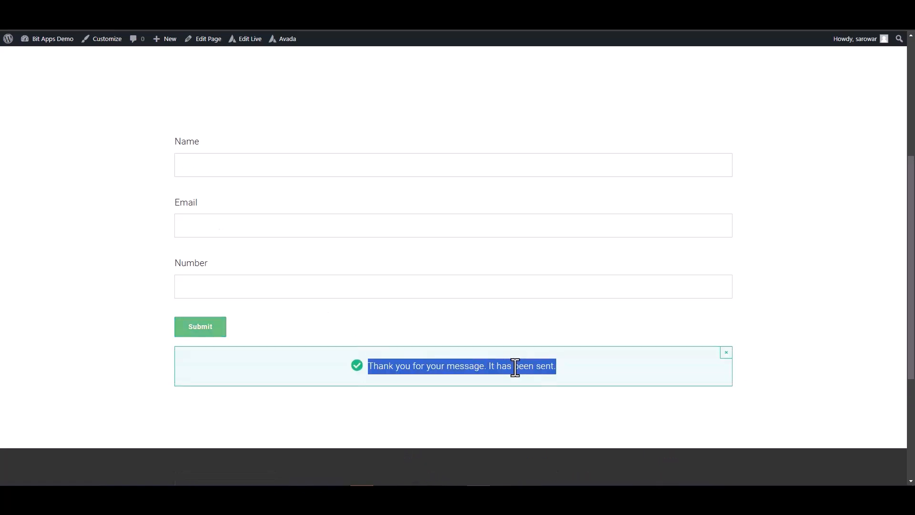
click(783, 347)
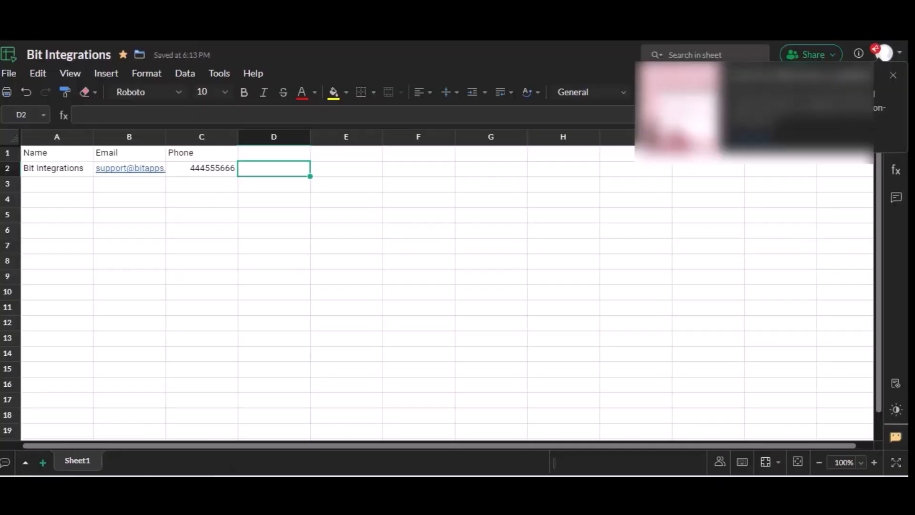